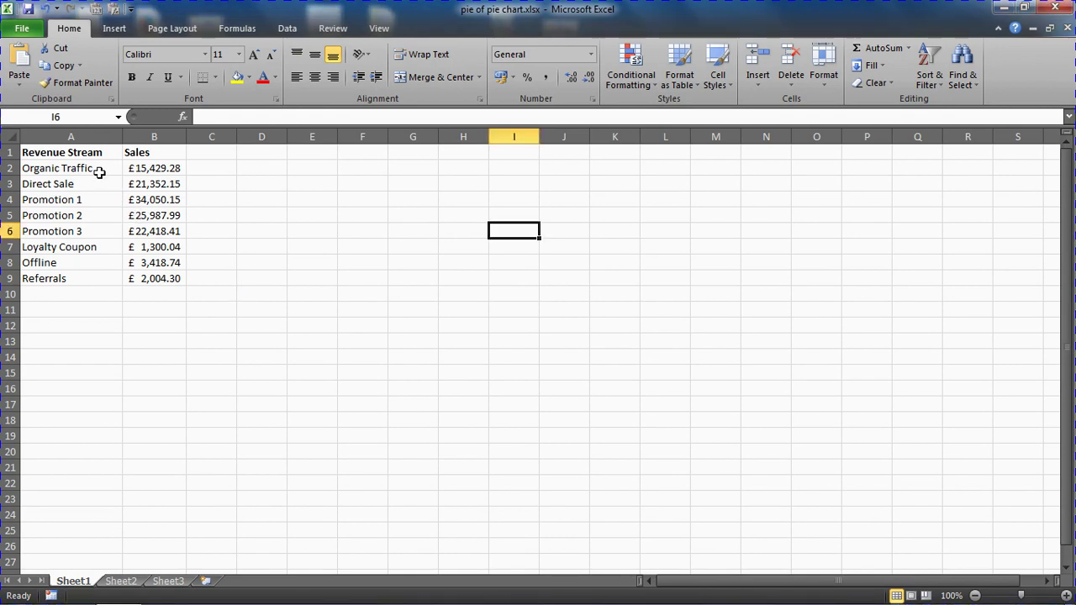
Select the Revenue Stream and Sales data, headers included, in A1:B9.
left_click_drag(99, 172, 95, 268)
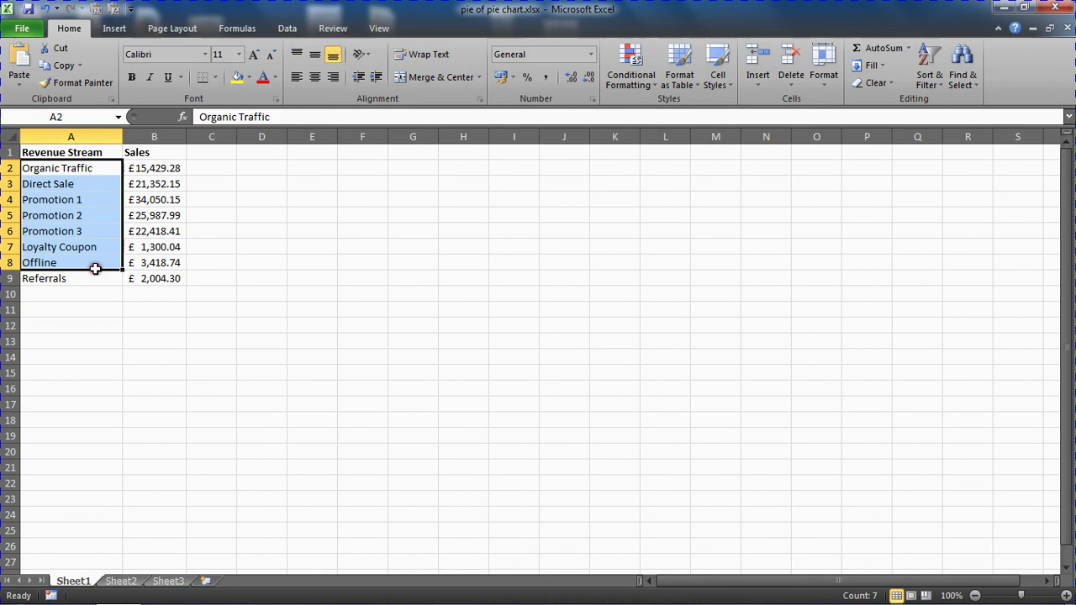
left_click(219, 246)
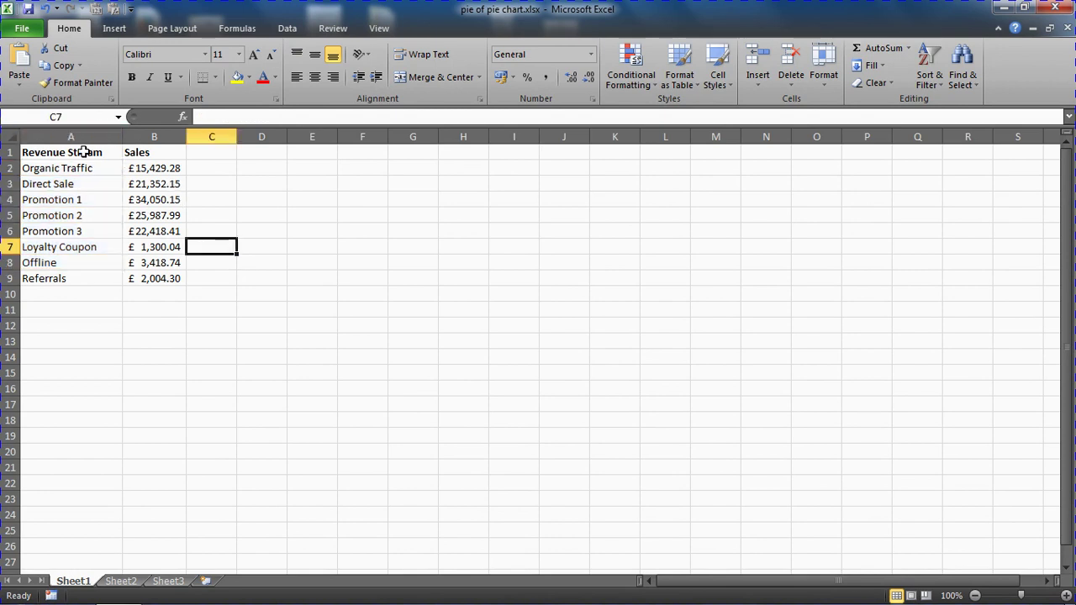
left_click_drag(84, 152, 149, 278)
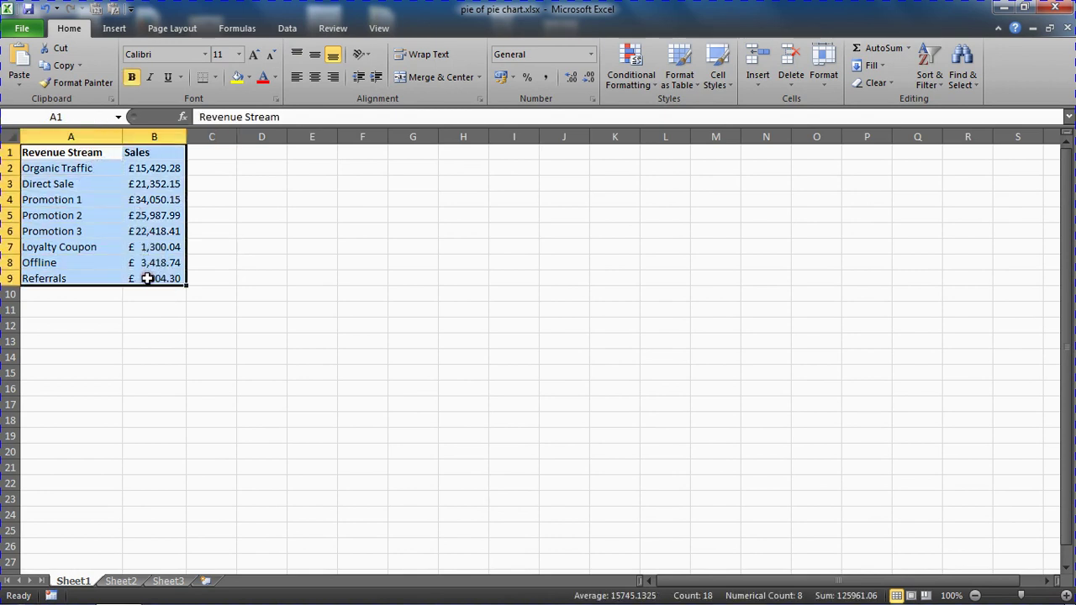
Try a standard 2-D pie chart of the selected sales data beside the table, and delete it.
left_click(116, 29)
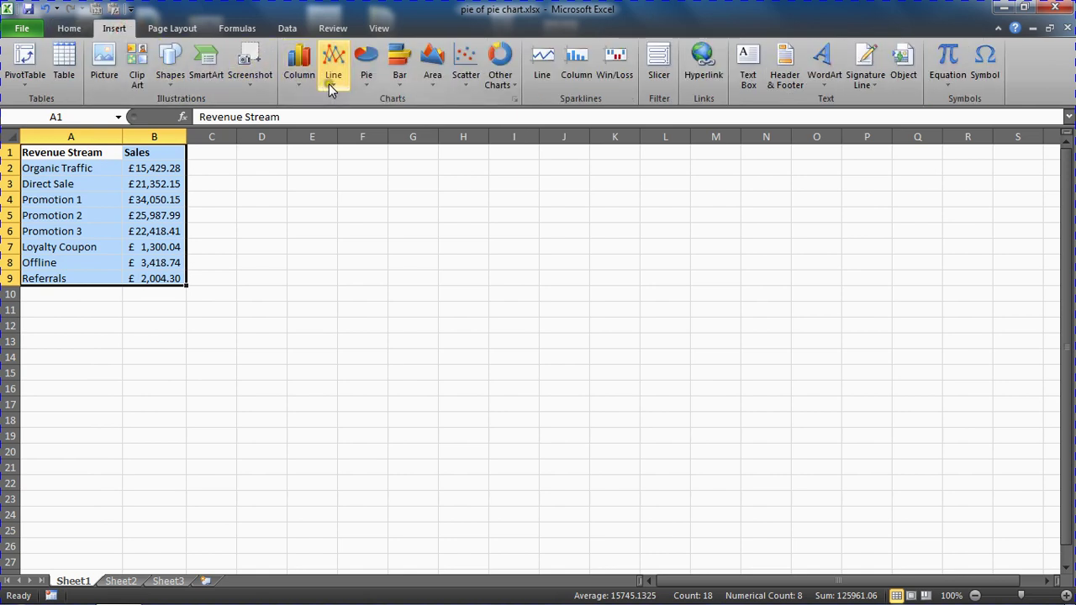
left_click(378, 80)
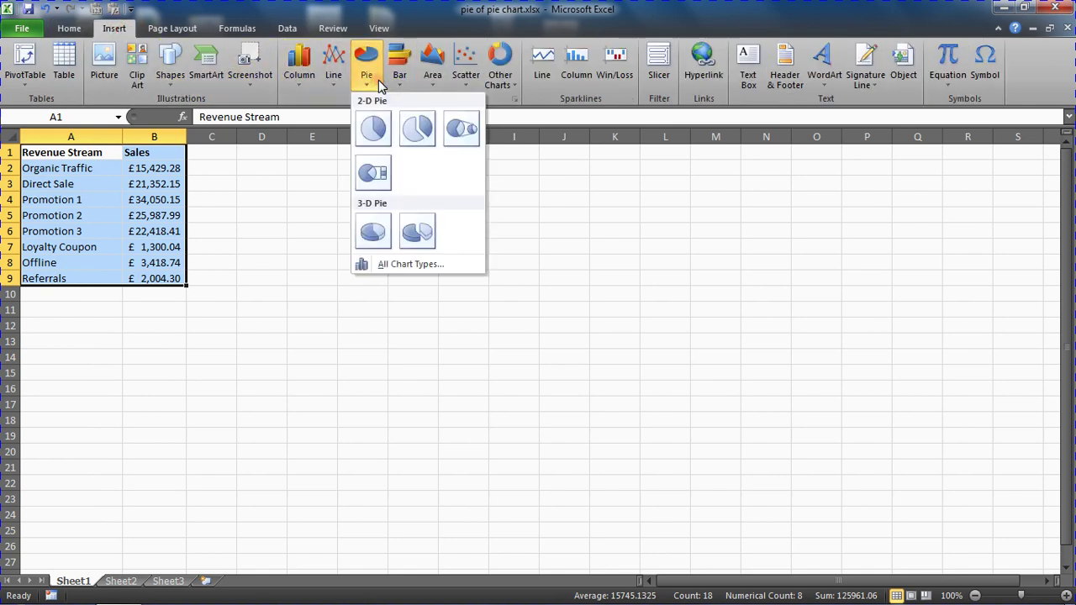
left_click(376, 127)
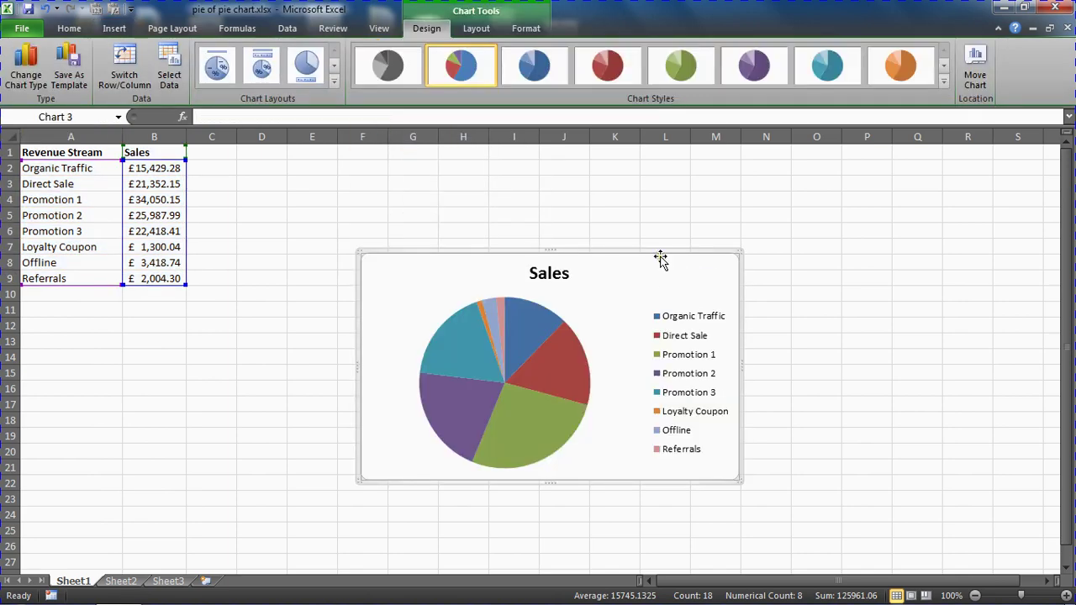
left_click_drag(656, 252, 582, 156)
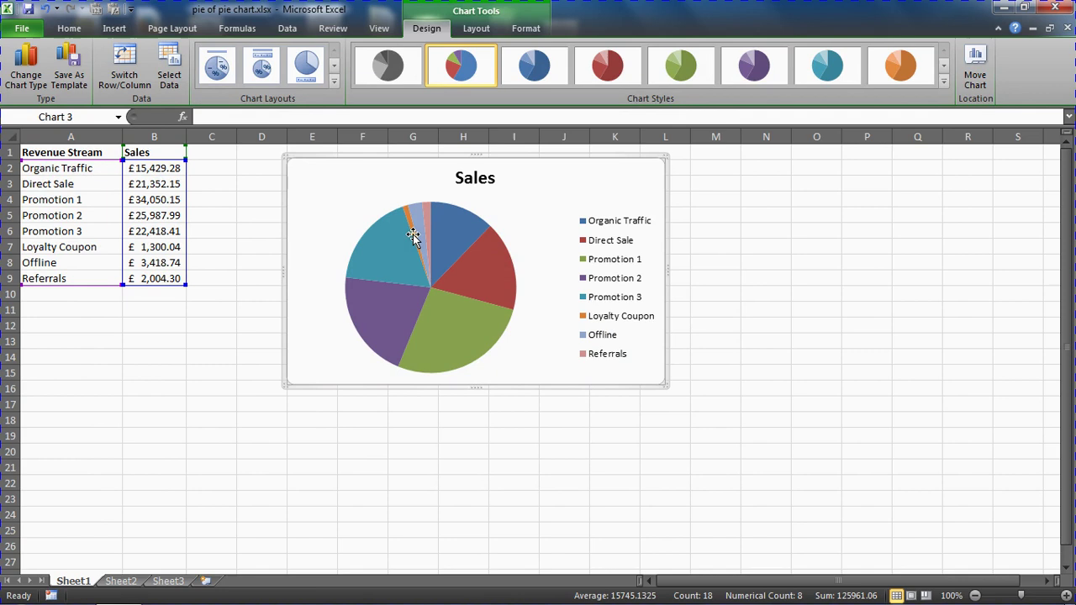
mouse_move(412, 242)
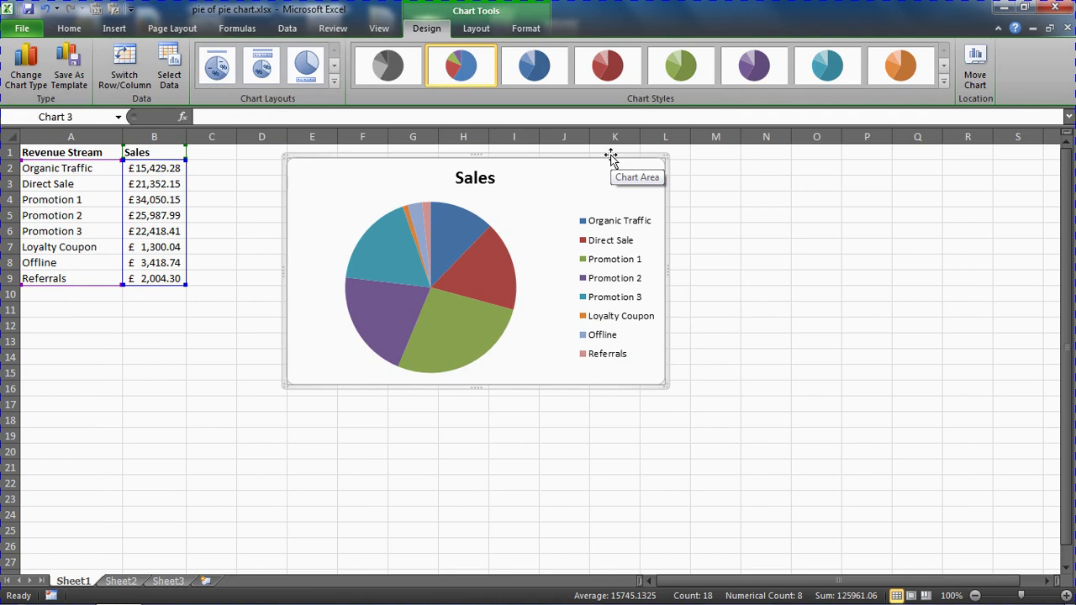
mouse_move(454, 277)
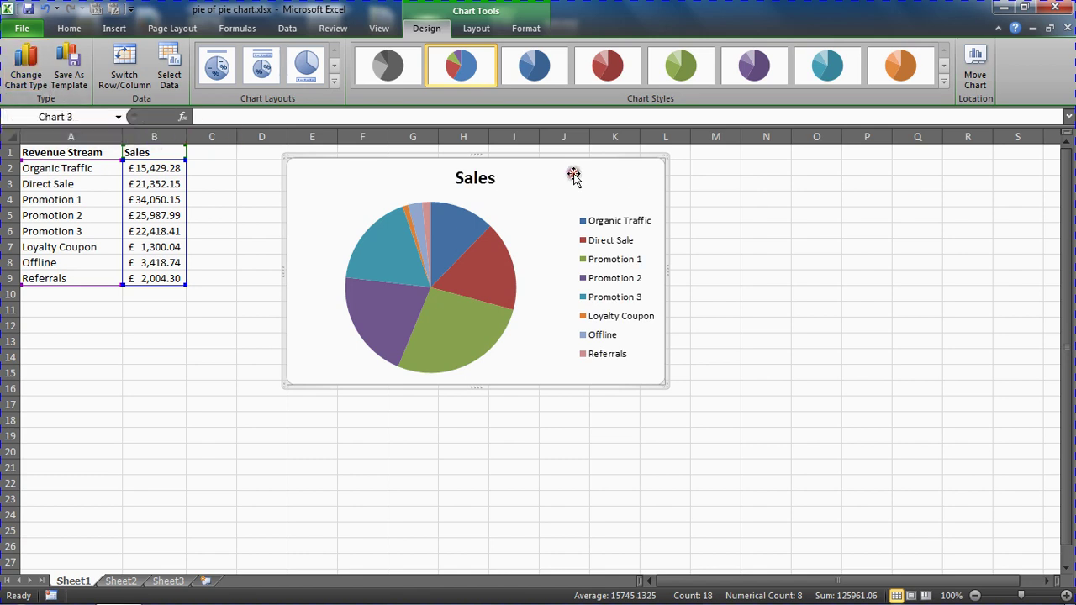
key("Delete")
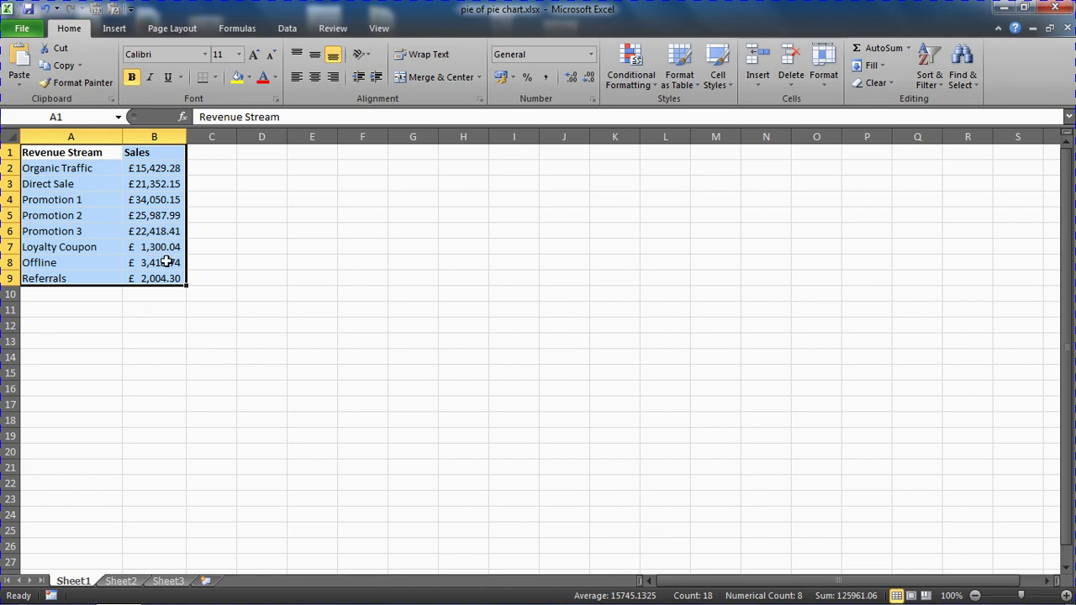
Insert a 2-D Pie of Pie chart of the selected sales data and move it up beside the table.
left_click(115, 29)
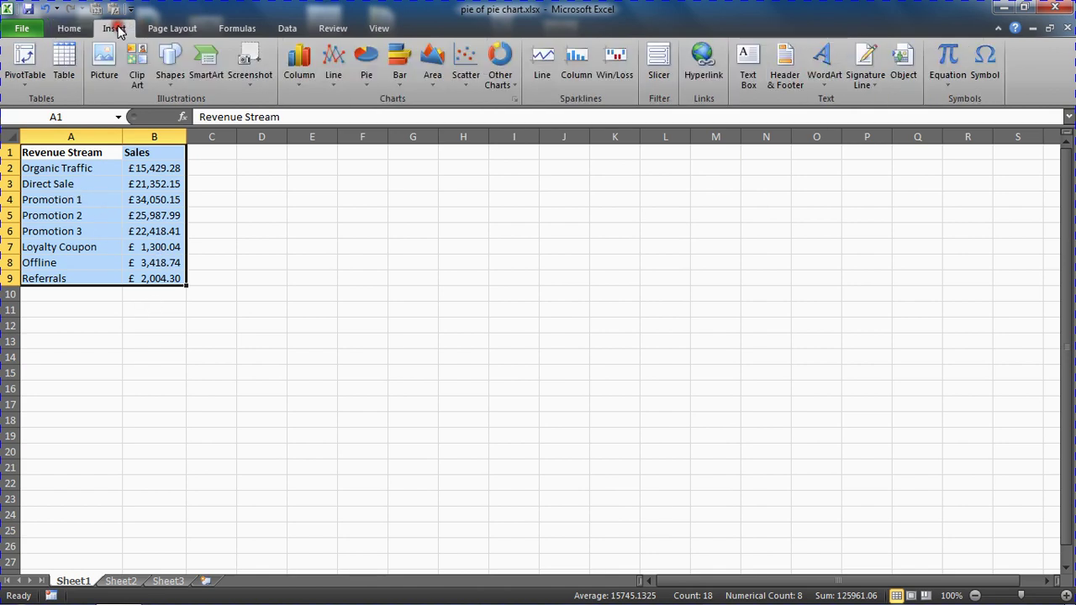
left_click(365, 67)
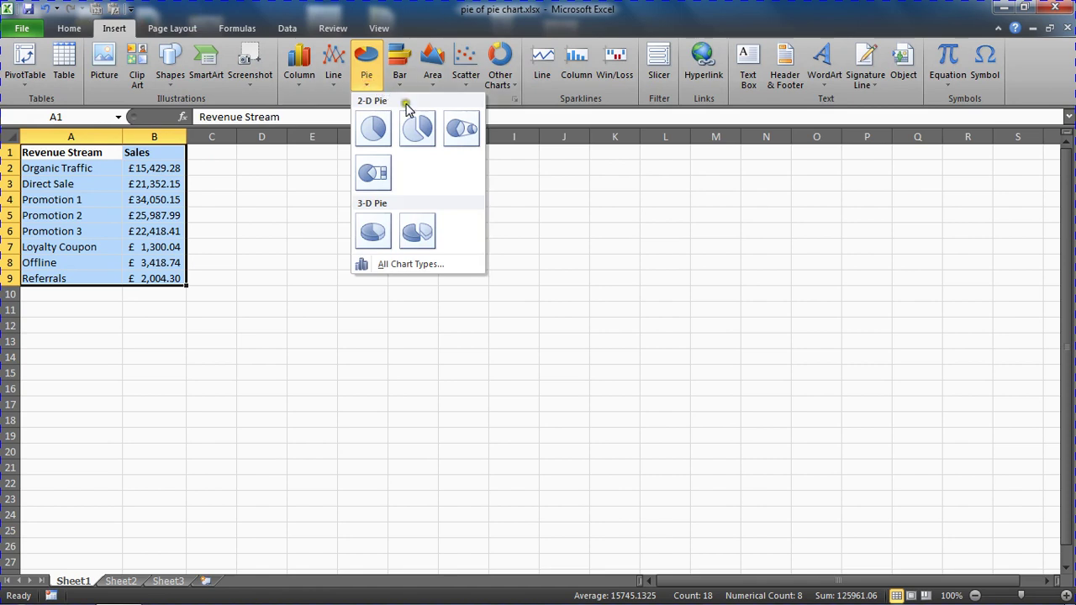
left_click(461, 135)
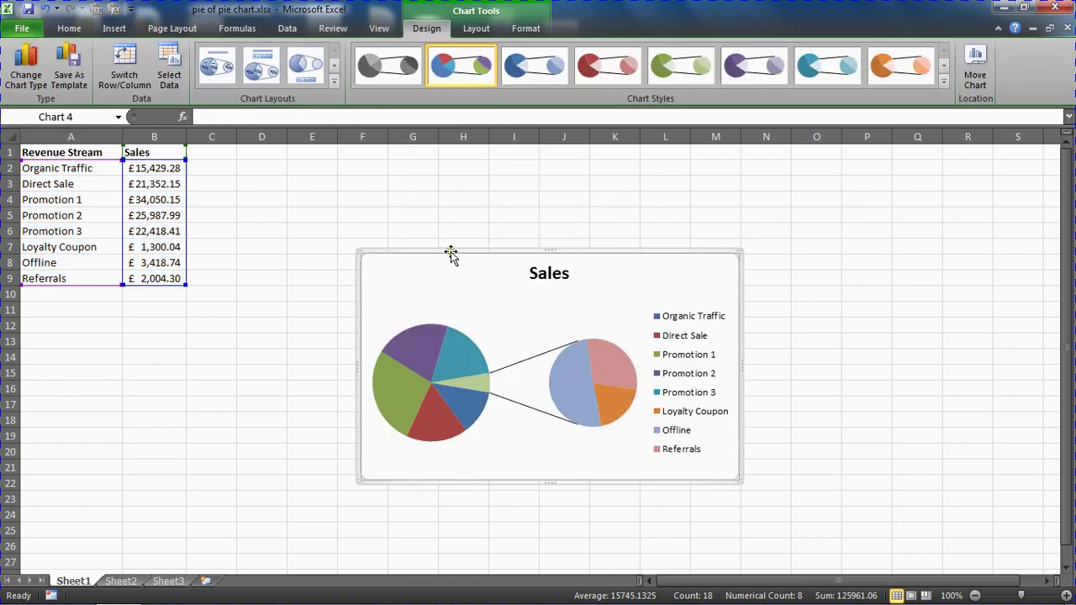
left_click_drag(451, 252, 376, 157)
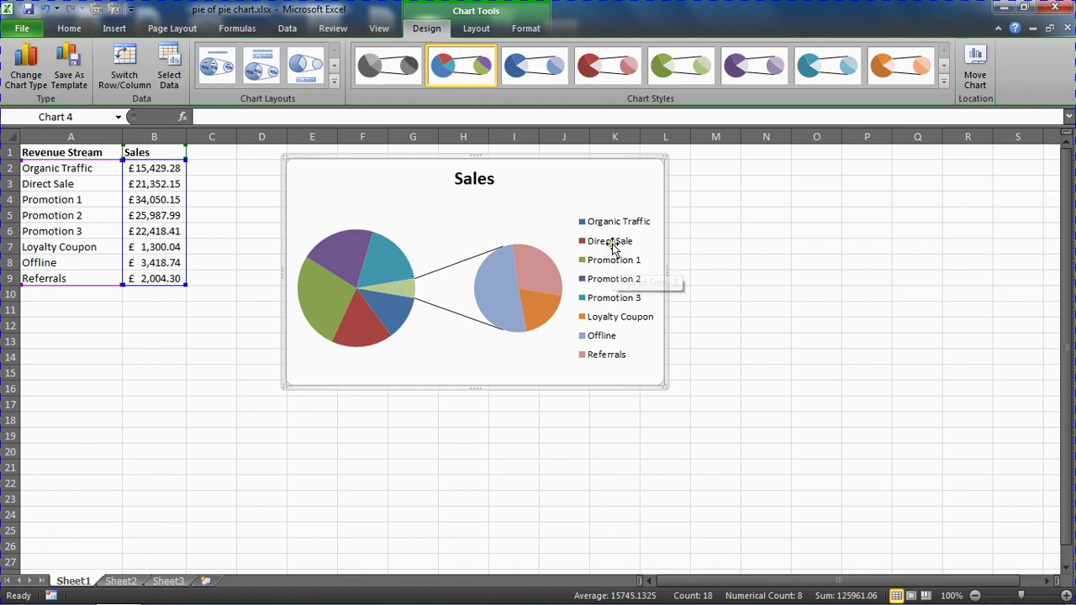
Remove the chart's legend and add best-fit data labels showing category name and percentage instead of value.
left_click(612, 244)
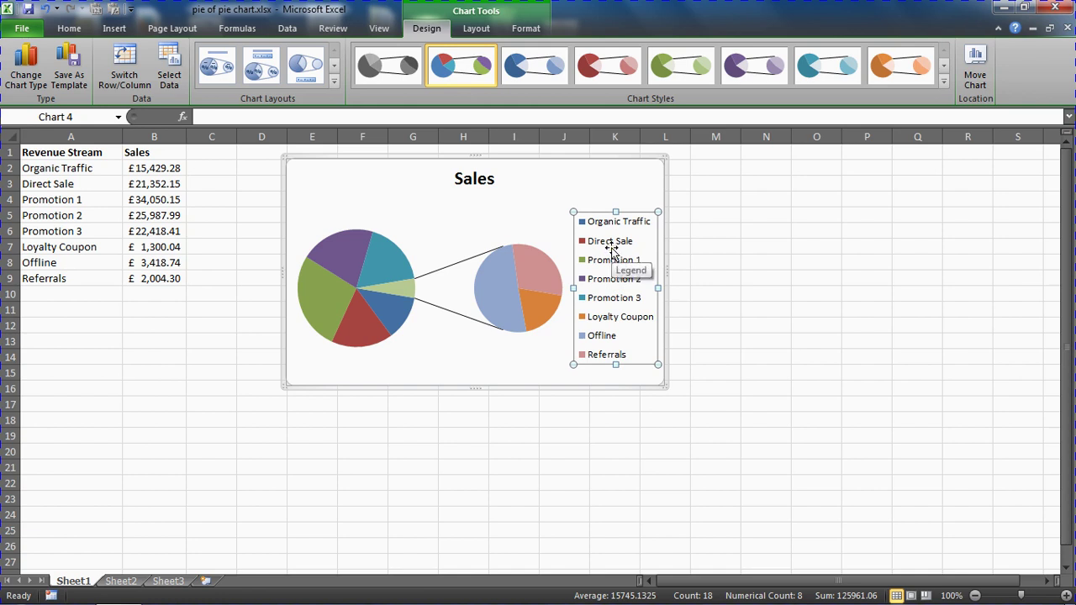
key("Delete")
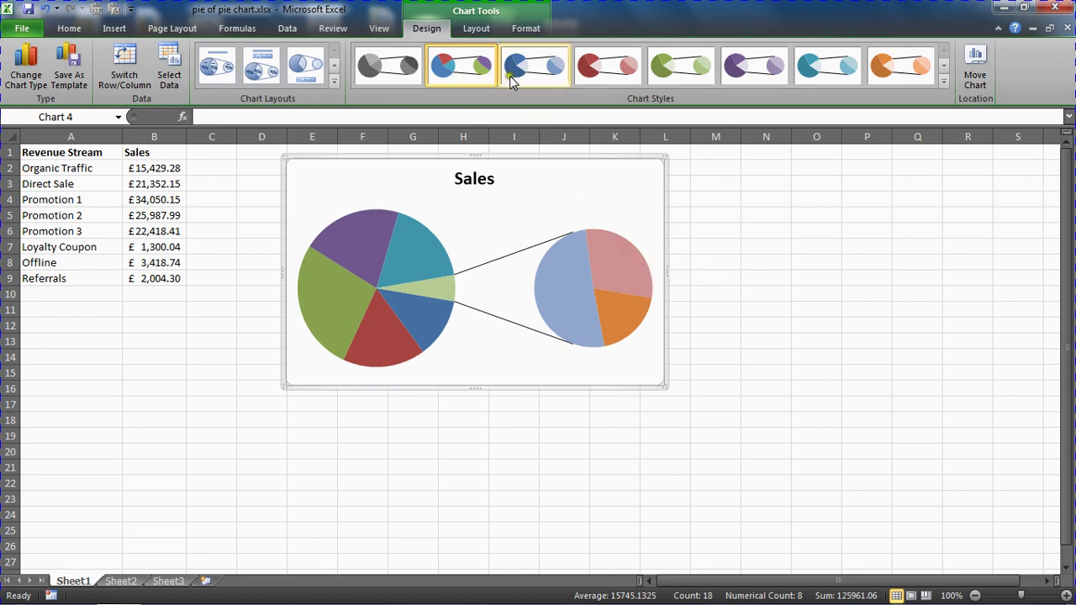
left_click(477, 32)
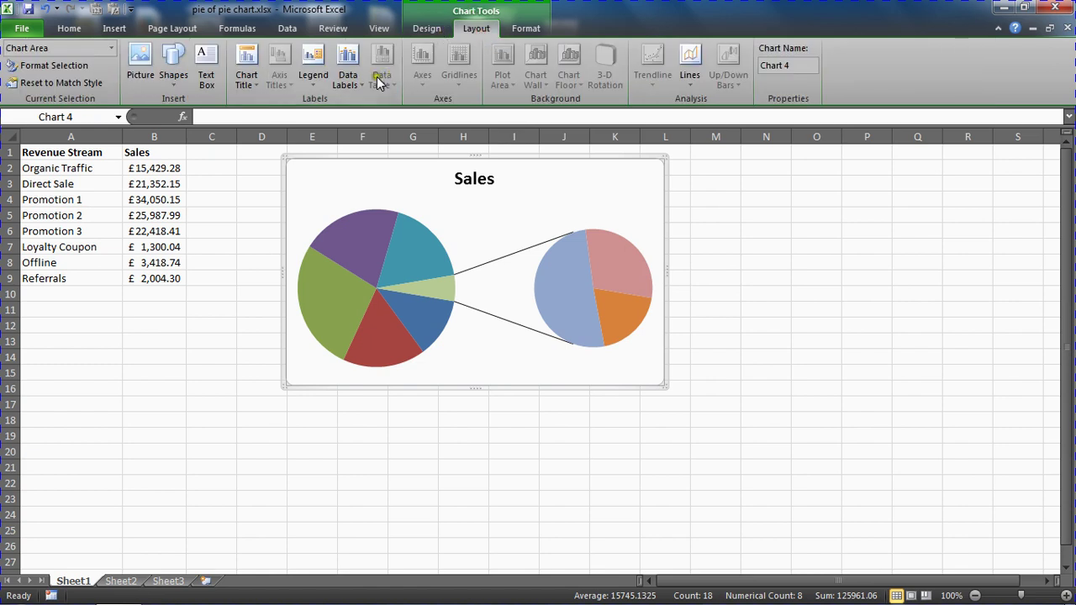
left_click(348, 76)
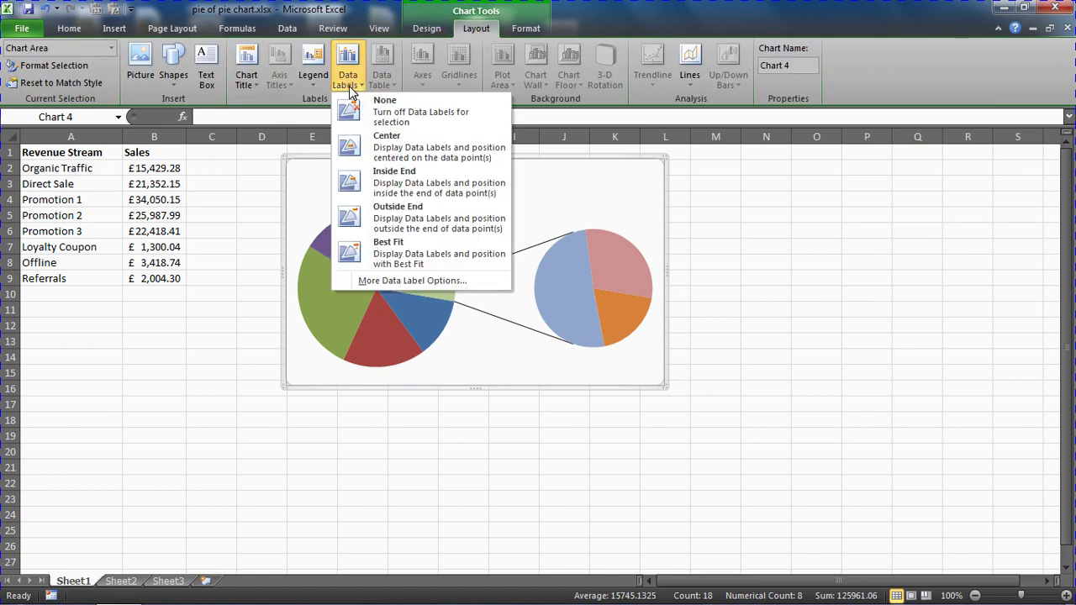
left_click(383, 282)
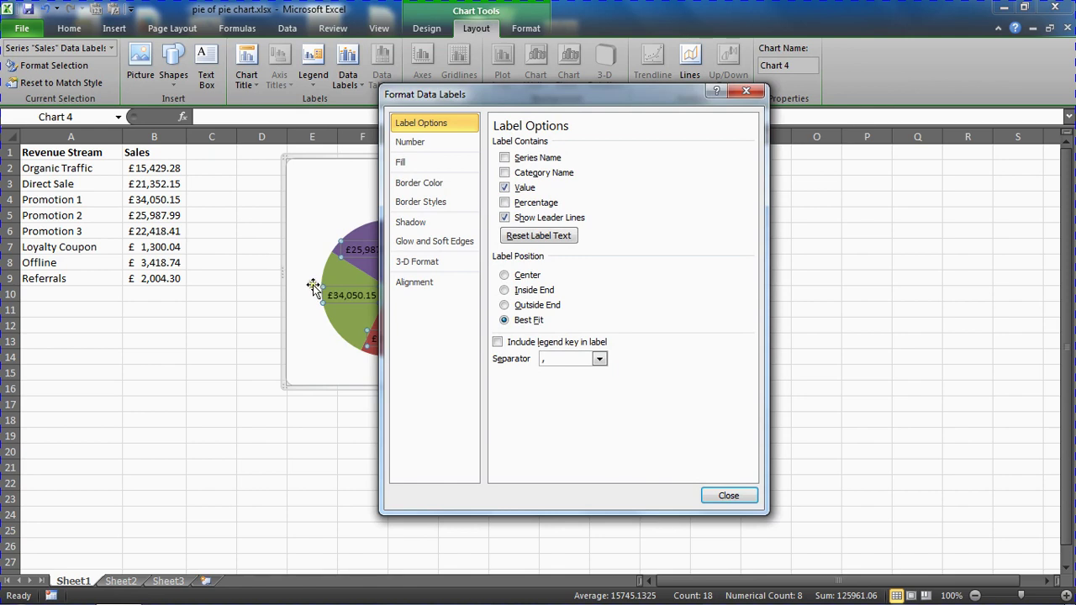
left_click(504, 172)
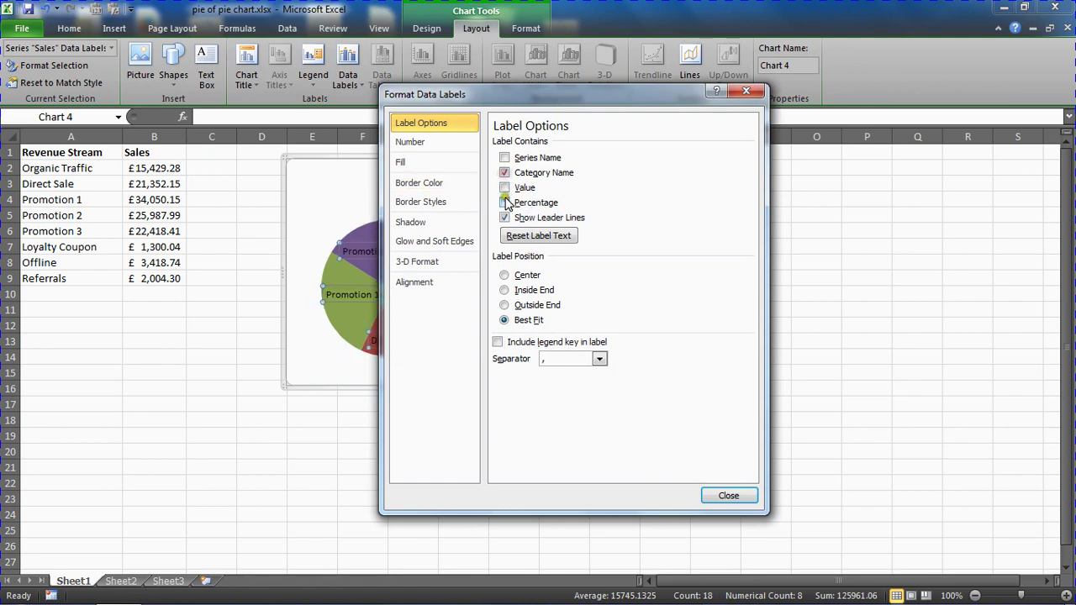
left_click(505, 204)
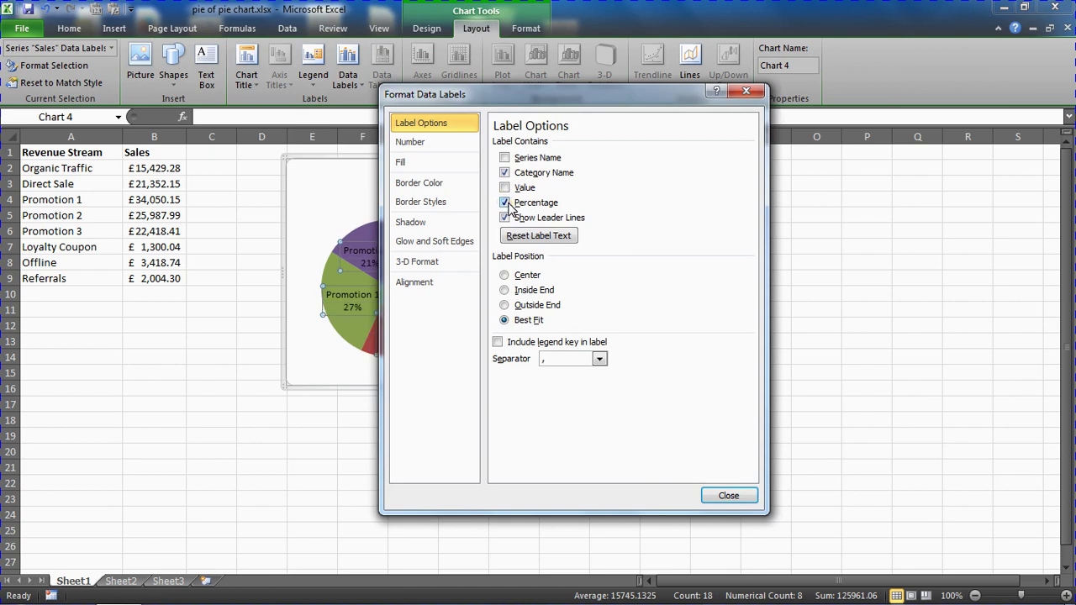
left_click(725, 496)
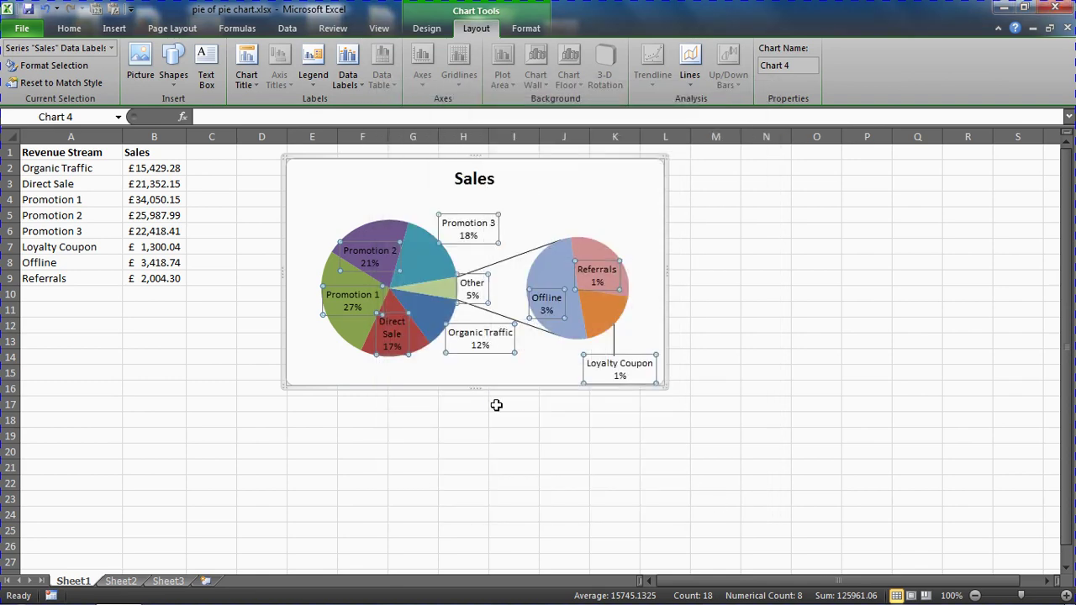
Enlarge the chart from its lower-left corner so it spans about columns C to L and reaches down to row 20.
left_click(283, 386)
left_click_drag(283, 387, 222, 457)
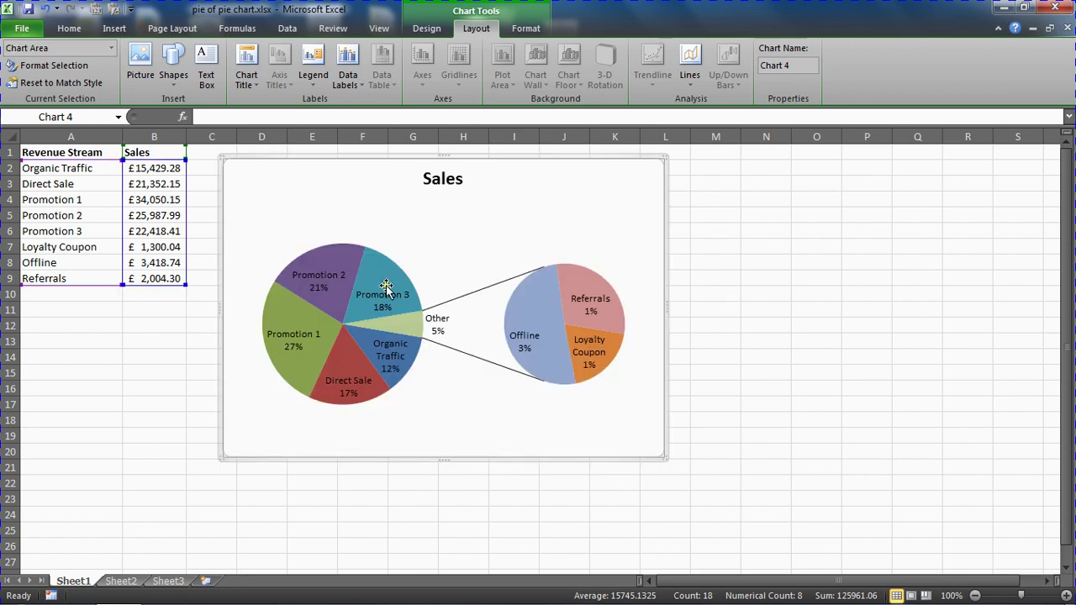
mouse_move(293, 357)
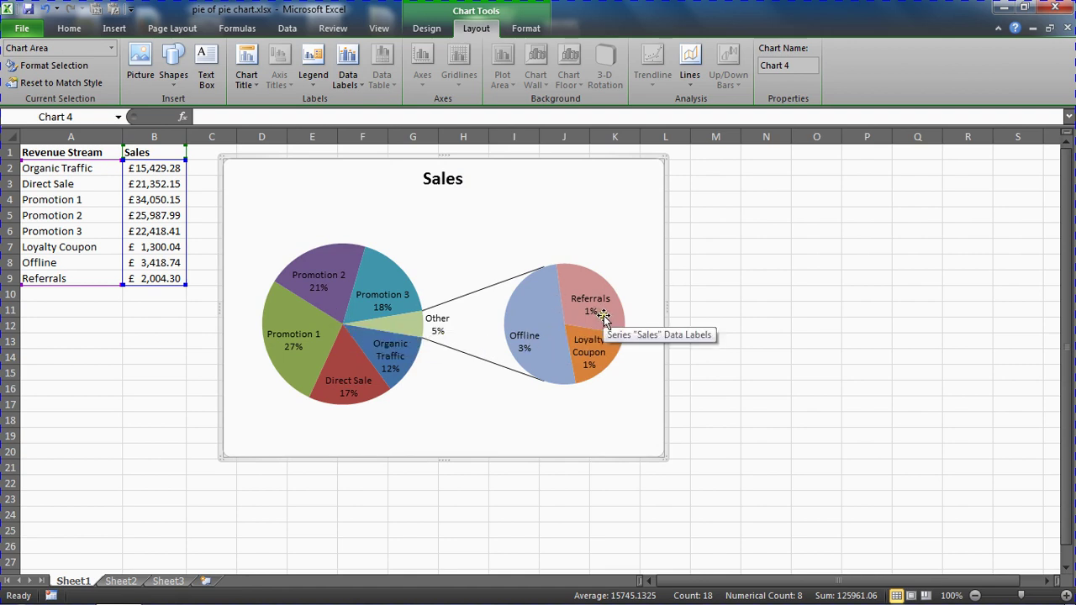
mouse_move(559, 331)
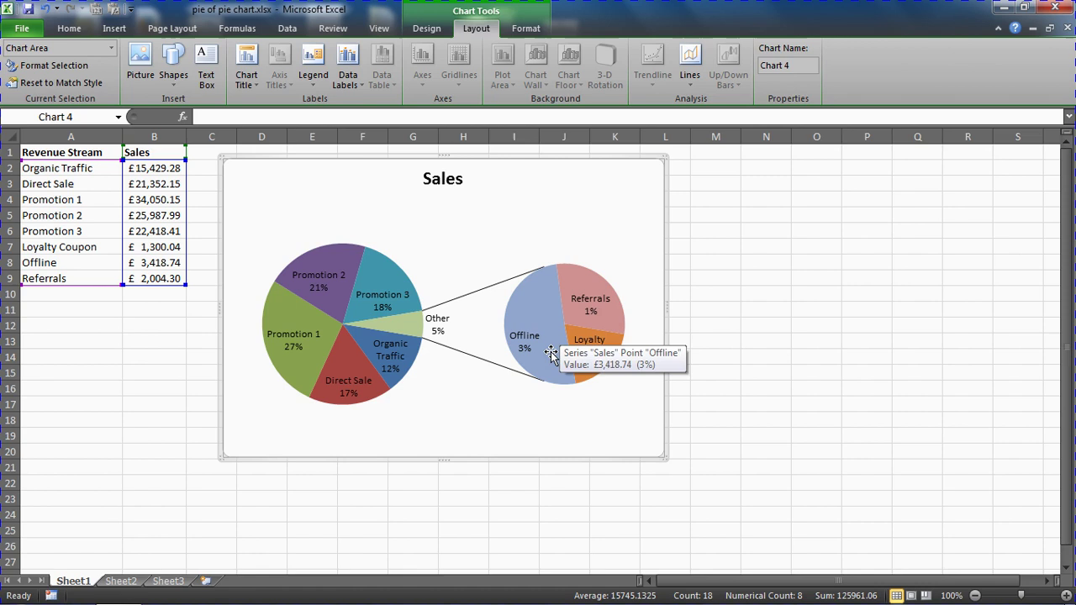
mouse_move(414, 334)
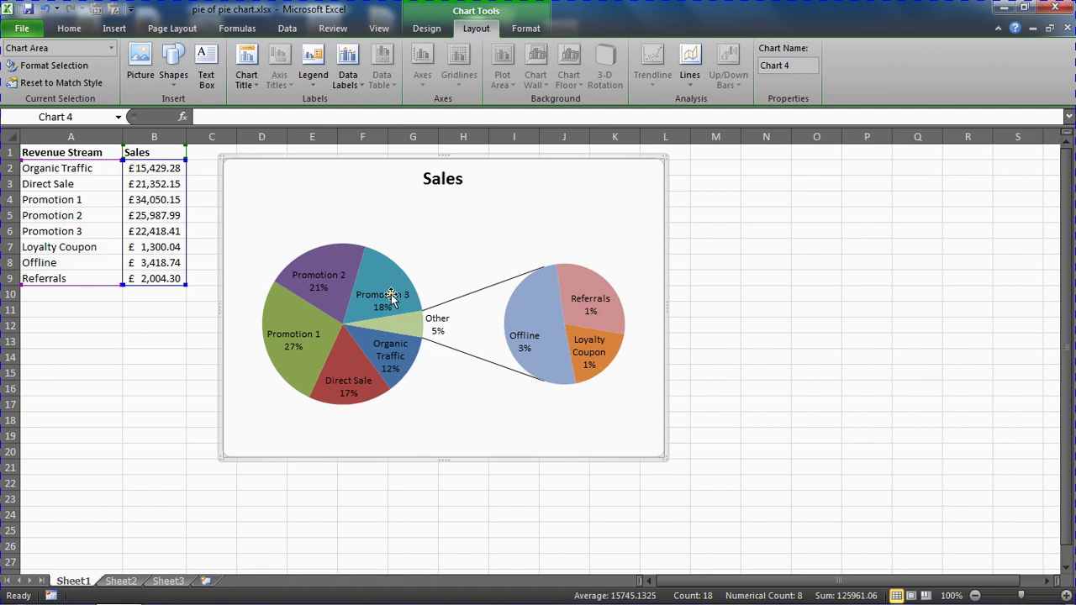
Split the Sales series by percentage value and raise the second plot's threshold enough to include Organic Traffic.
mouse_move(539, 300)
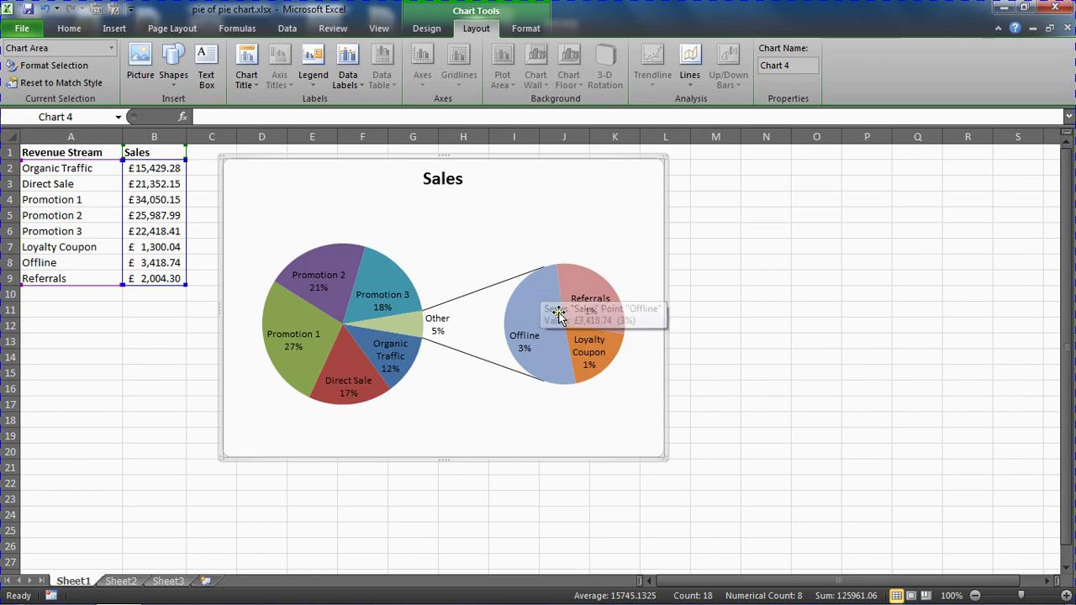
left_click(548, 302)
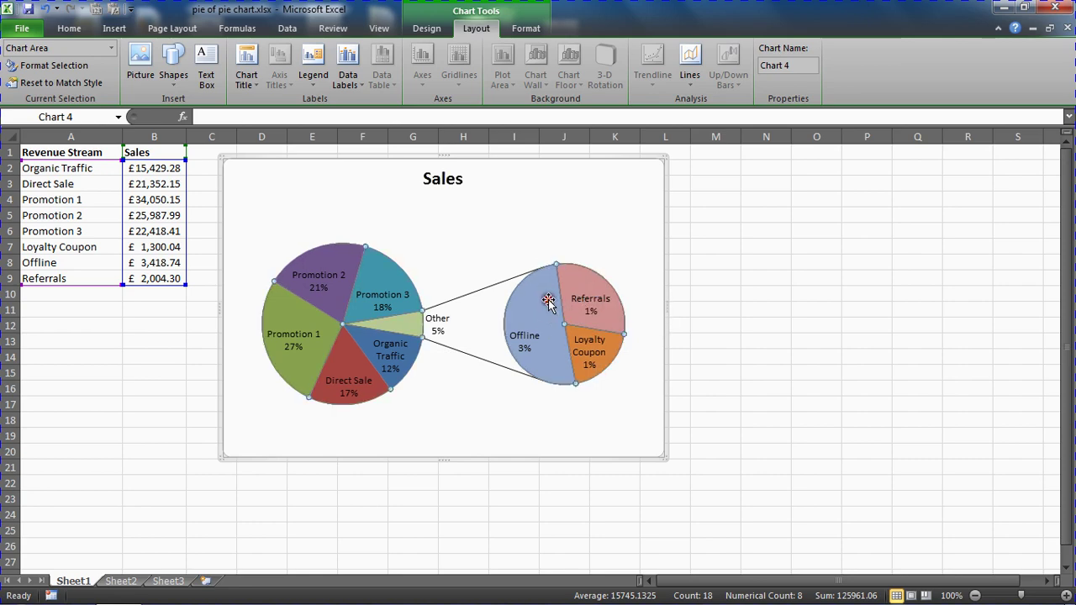
double_click(547, 302)
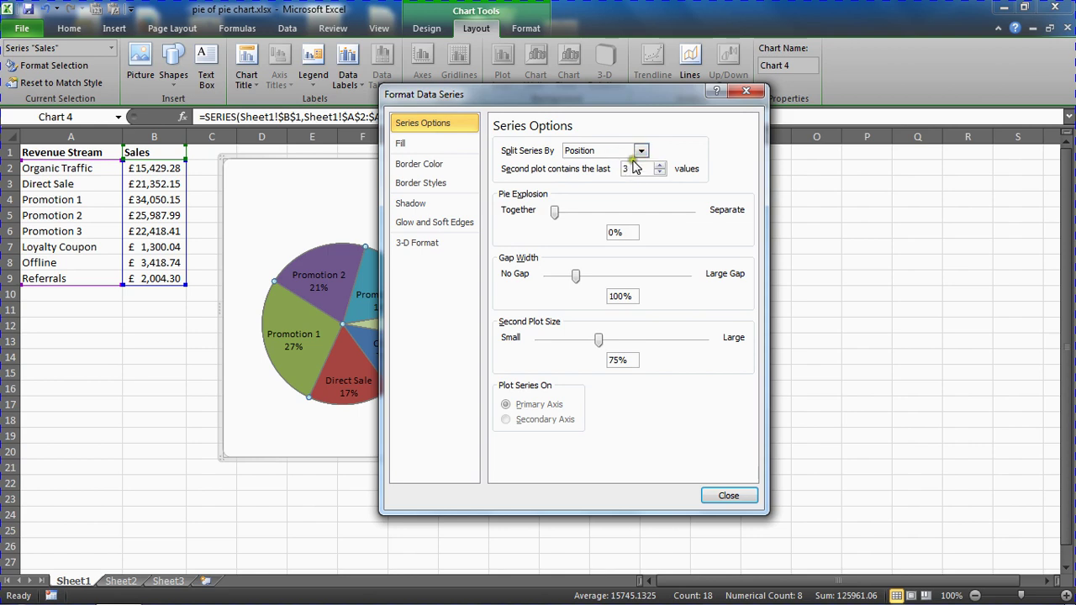
left_click(640, 152)
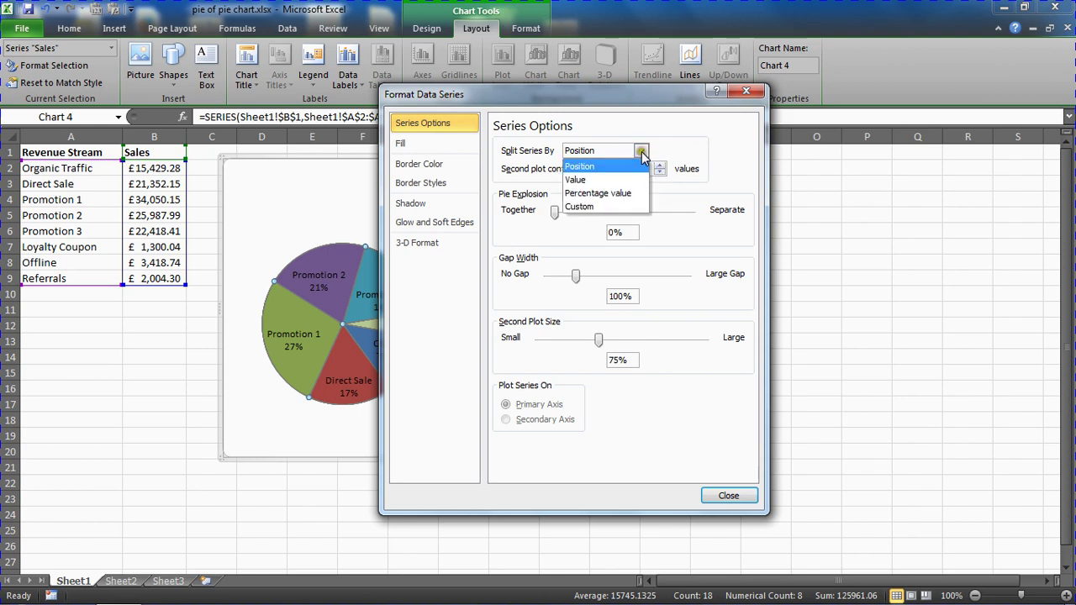
left_click(628, 195)
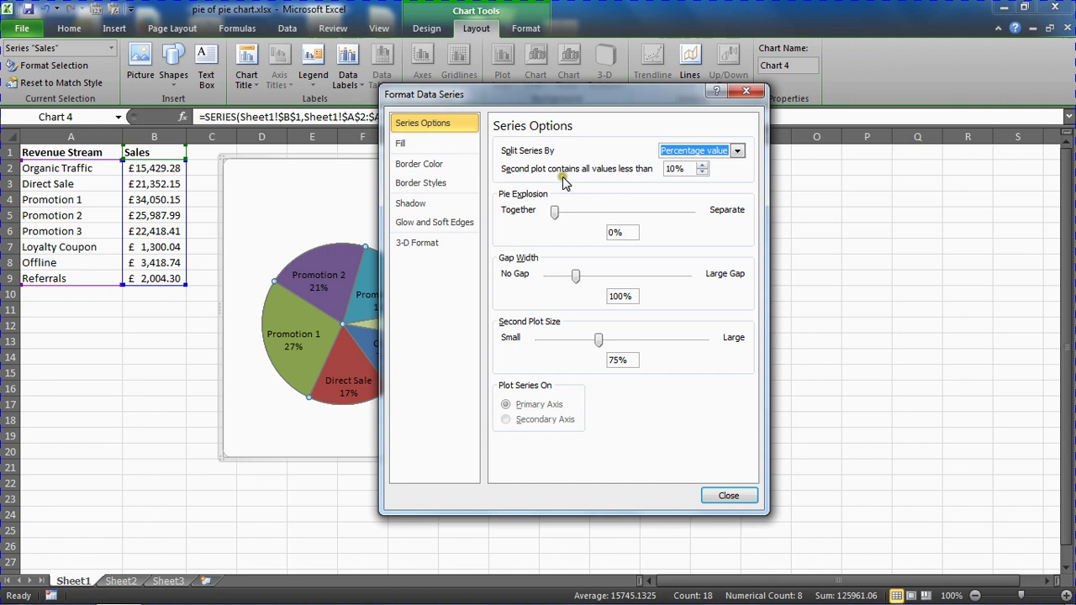
left_click(702, 166)
left_click(702, 166)
left_click(702, 166)
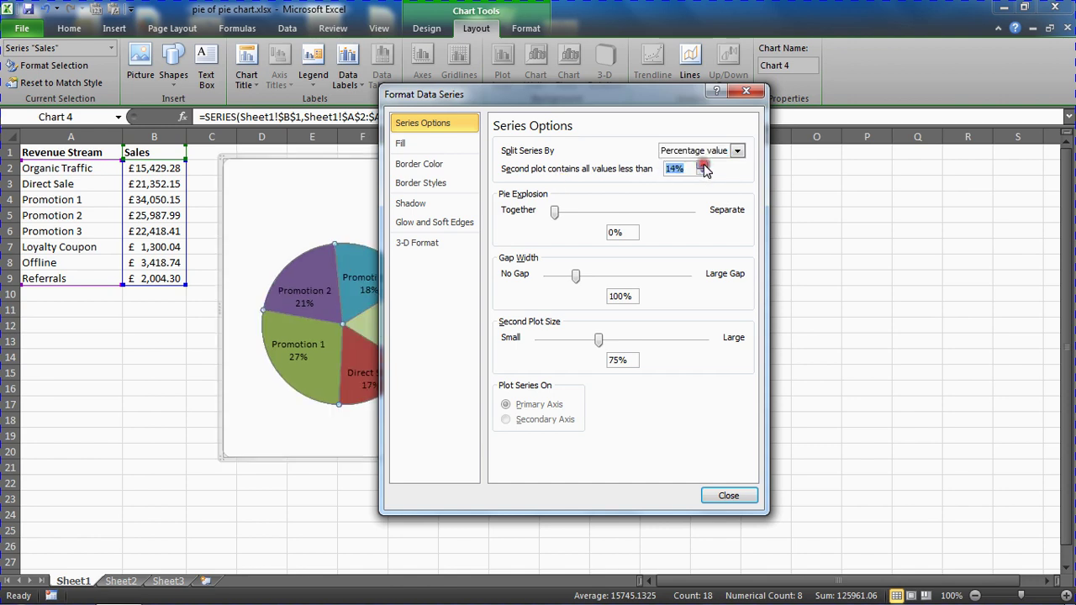
left_click(702, 165)
left_click(673, 192)
left_click(713, 494)
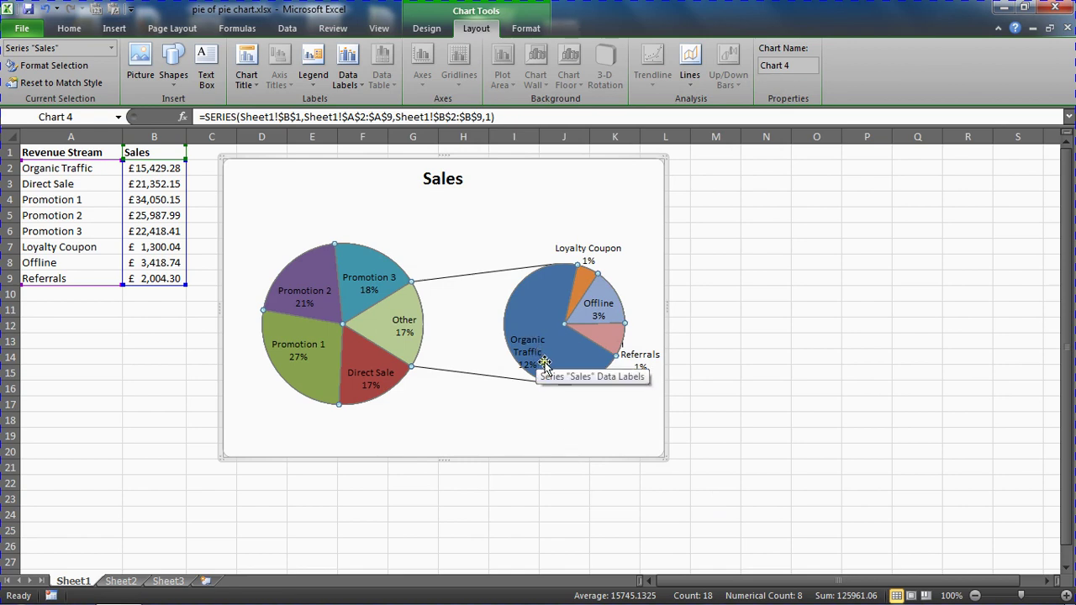
mouse_move(556, 366)
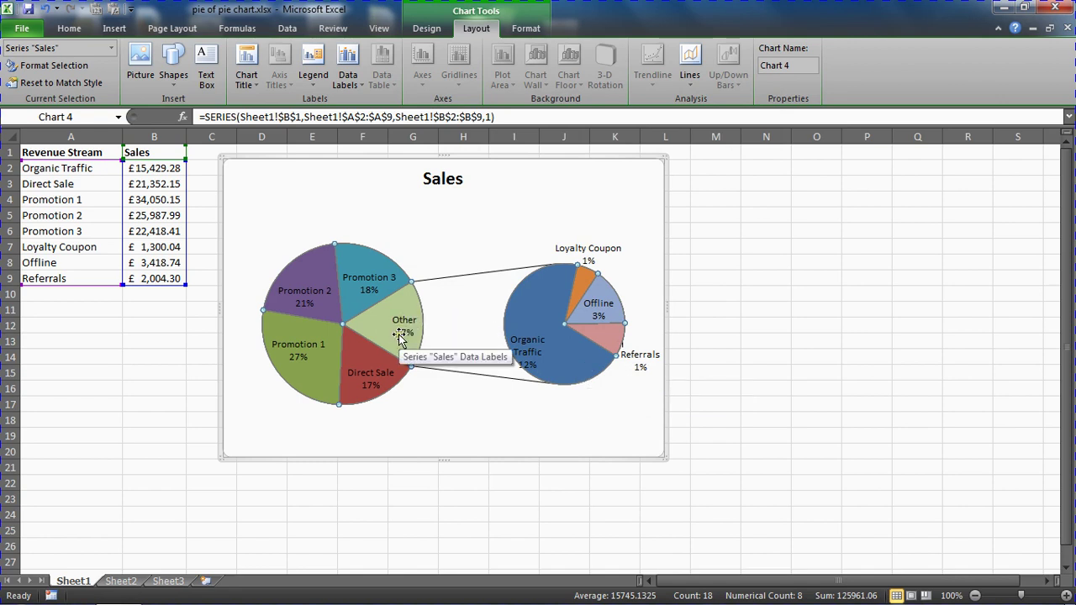
left_click(626, 191)
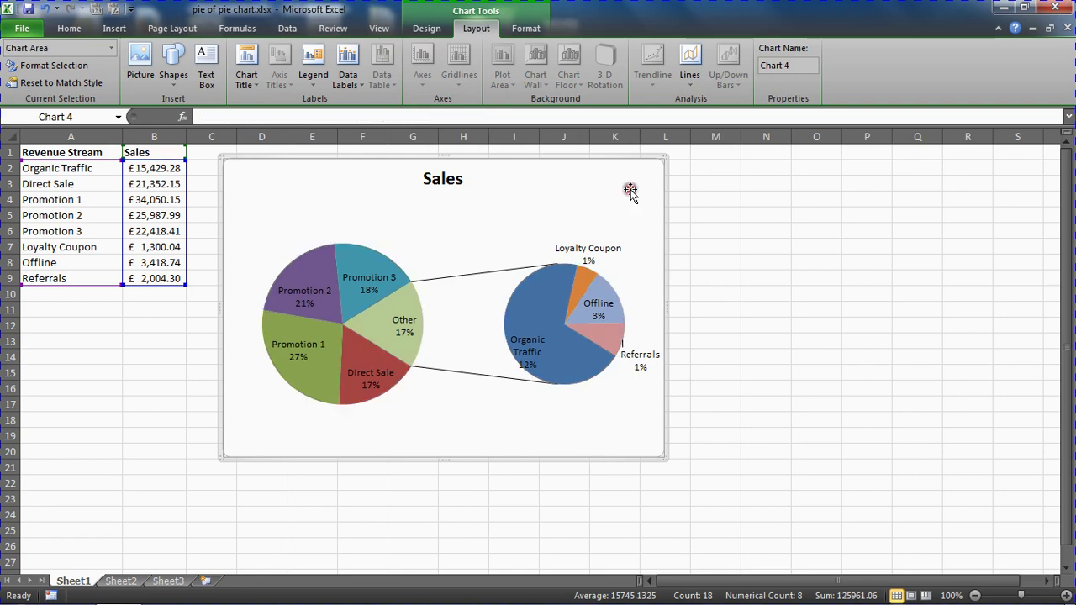
Split the Sales series by position, so the second plot contains the last 3 values.
left_click(559, 286)
double_click(560, 287)
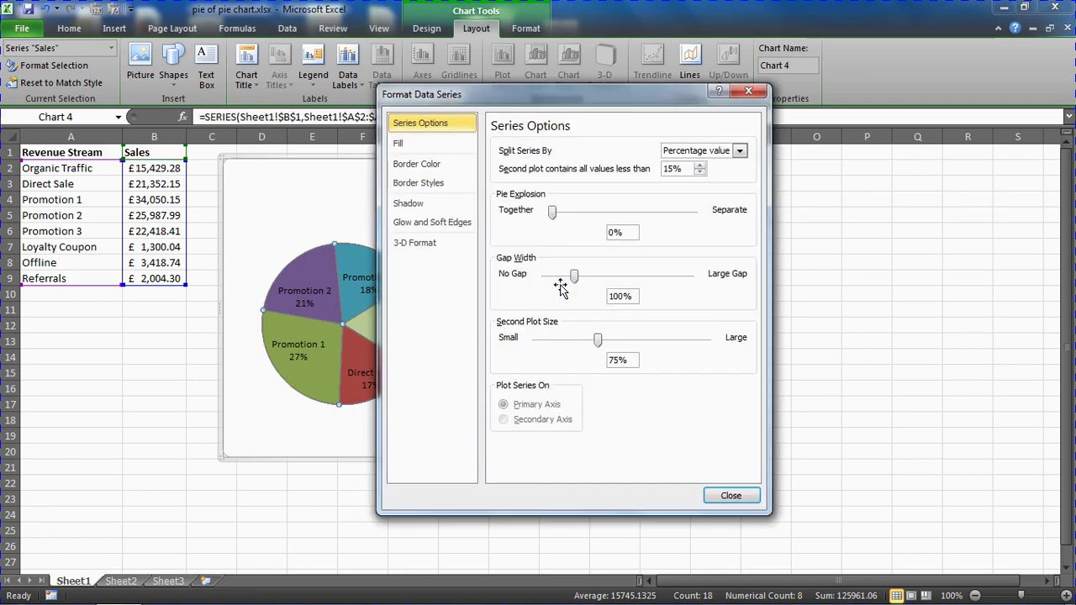
left_click(740, 150)
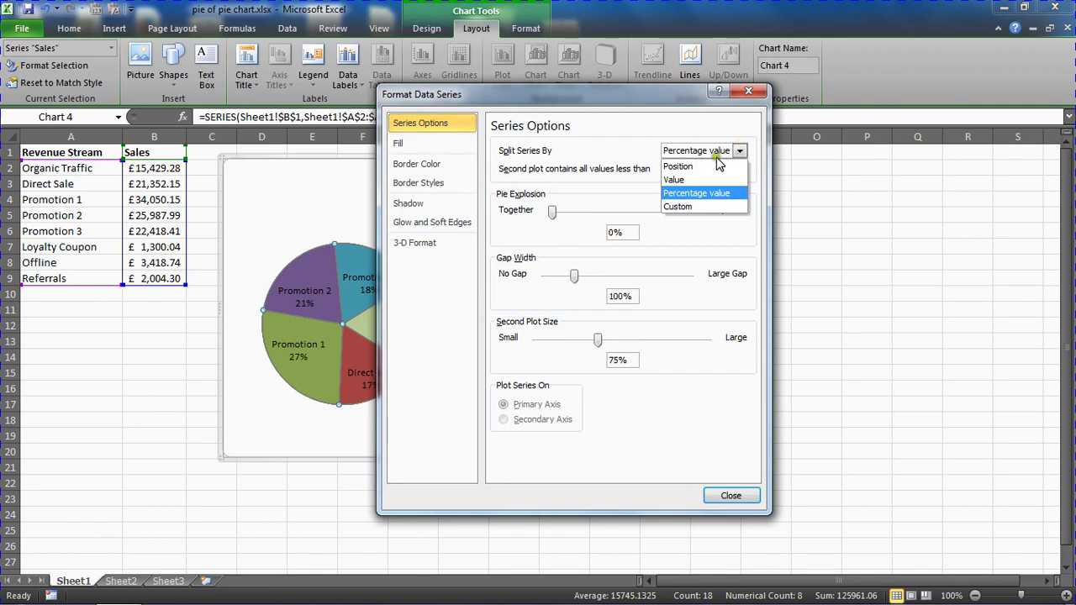
left_click(708, 166)
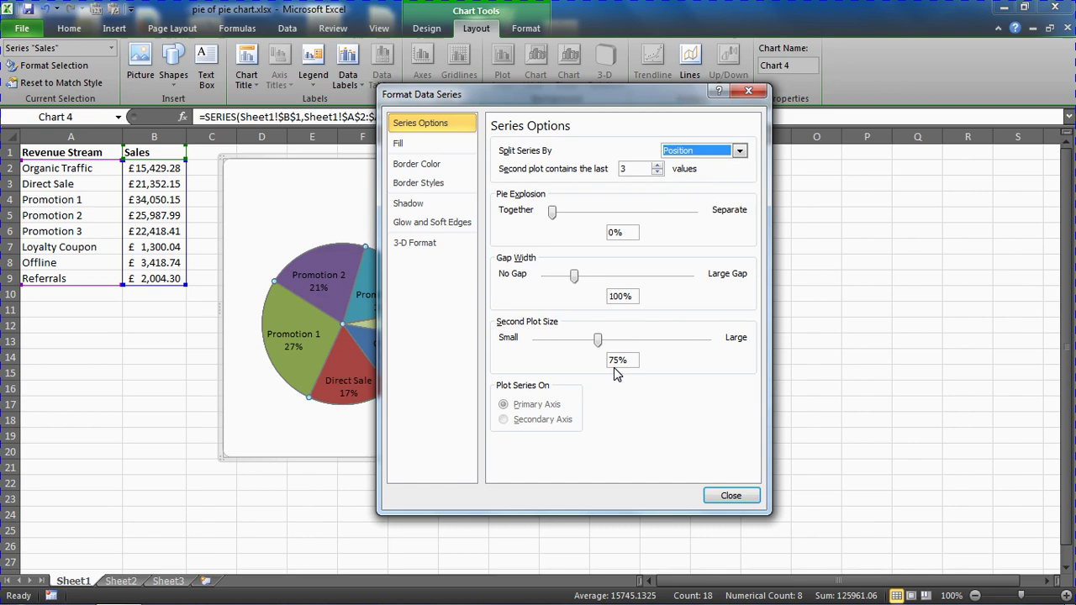
Set the size of the Sales series' second plot to 90% and apply it to the chart.
left_click_drag(623, 360, 592, 367)
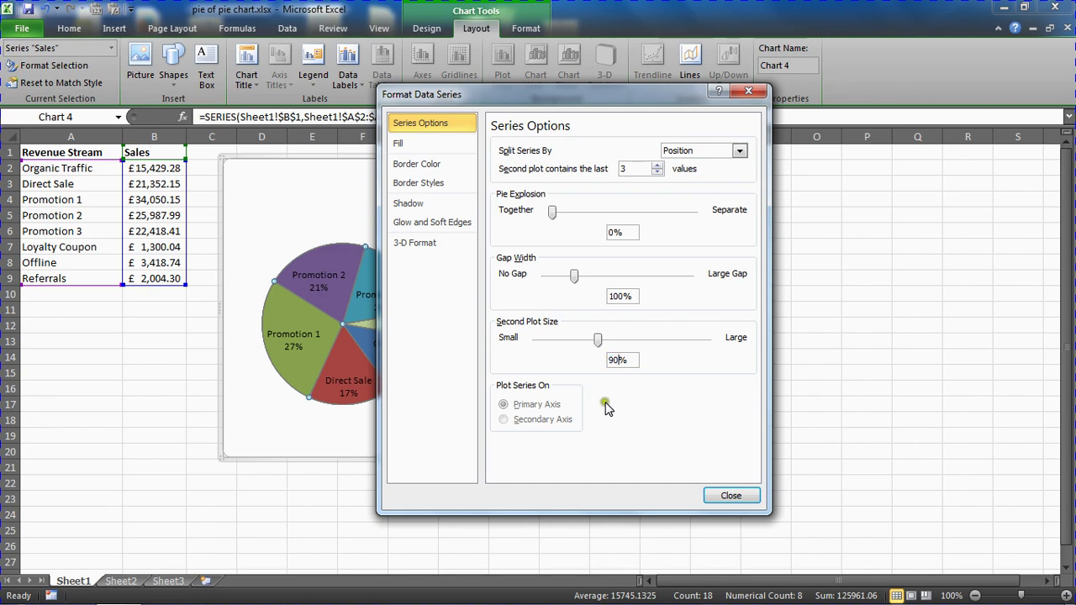
left_click(636, 438)
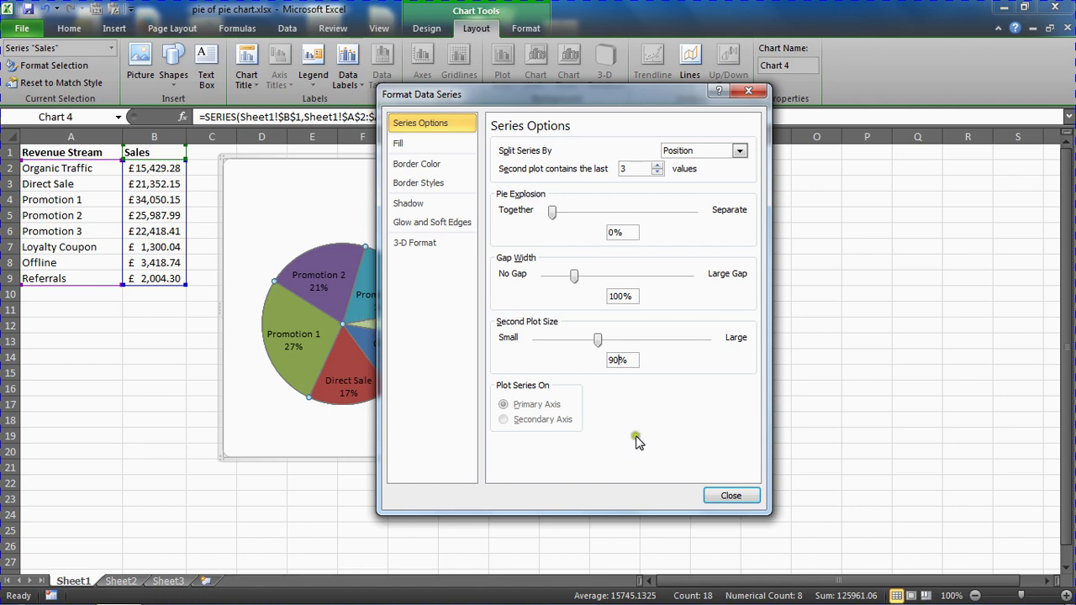
left_click(727, 496)
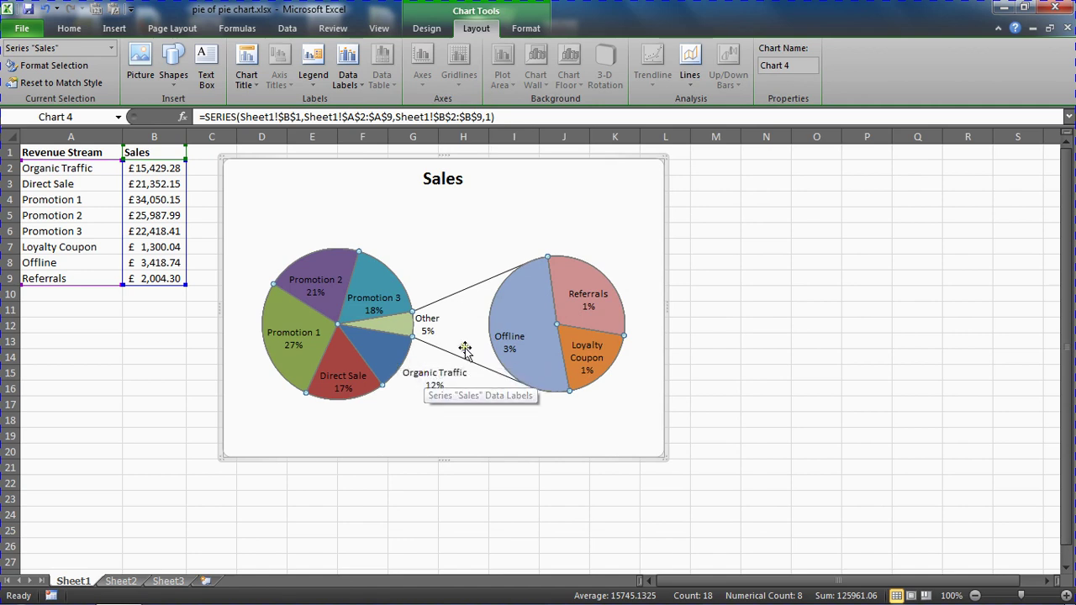
left_click(633, 217)
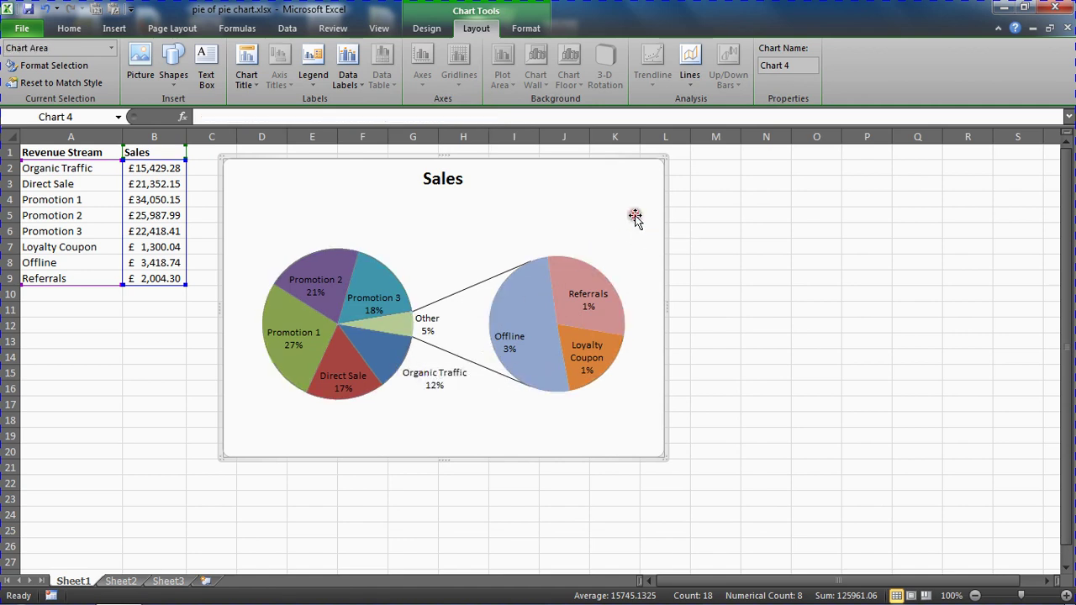
Restore the second plot's size to 75% in the Sales series options and deselect the series.
left_click(539, 277)
double_click(539, 277)
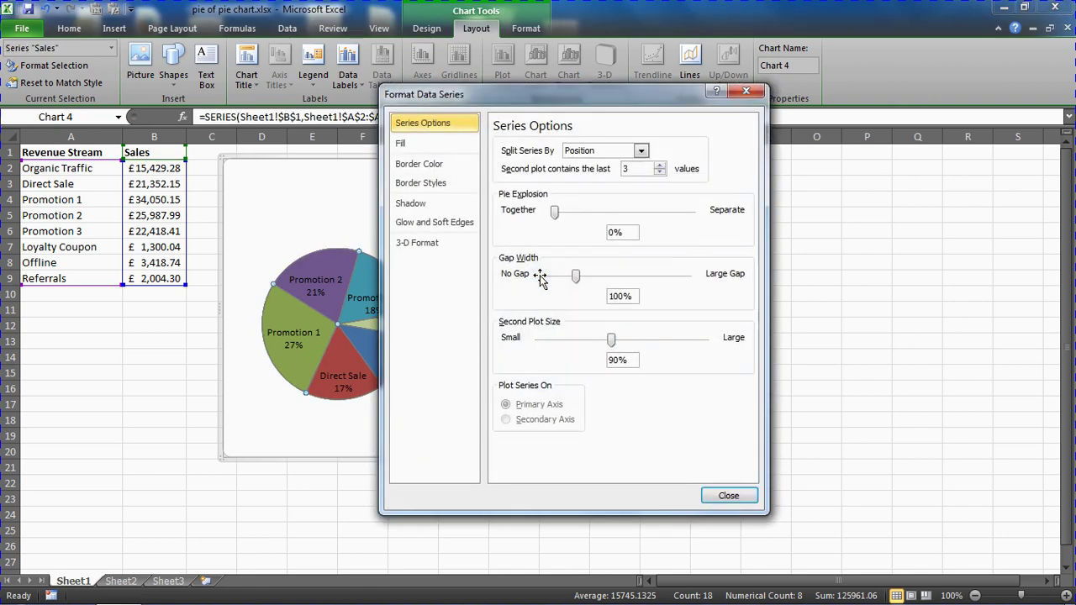
left_click(613, 359)
left_click(728, 495)
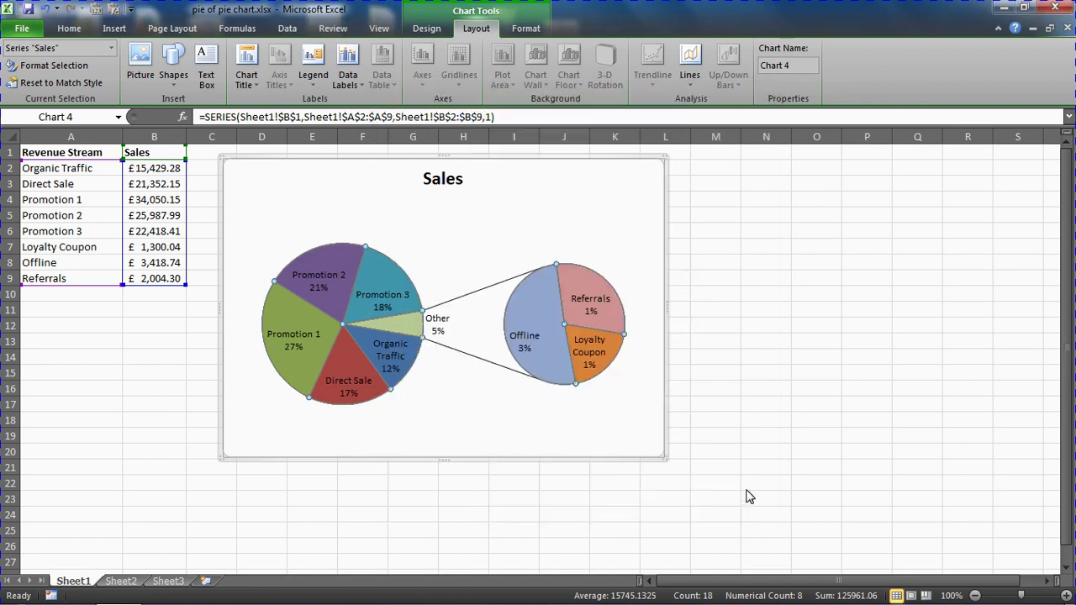
left_click(651, 210)
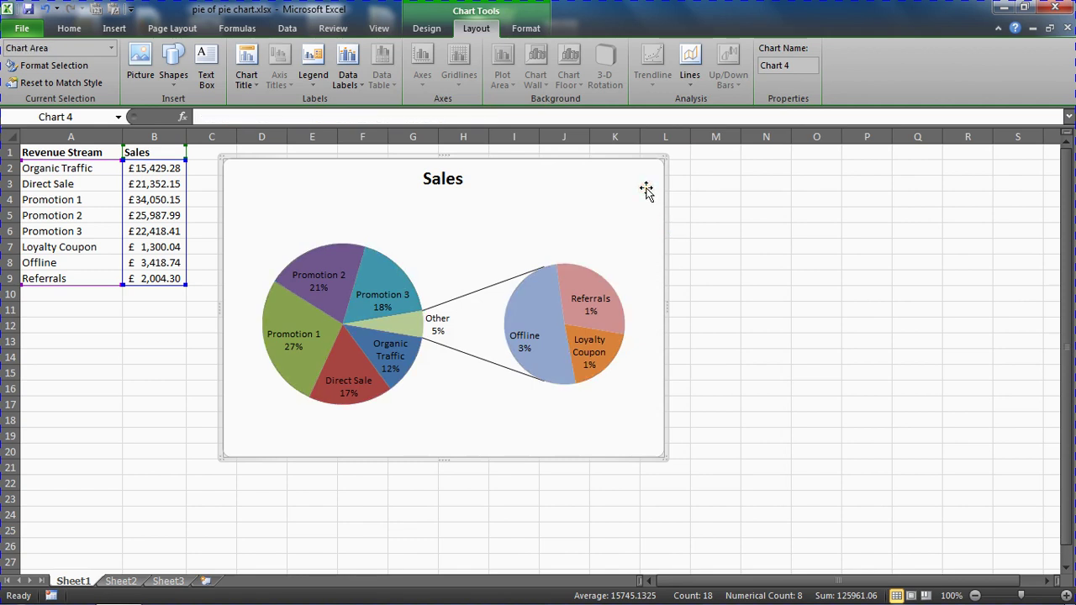